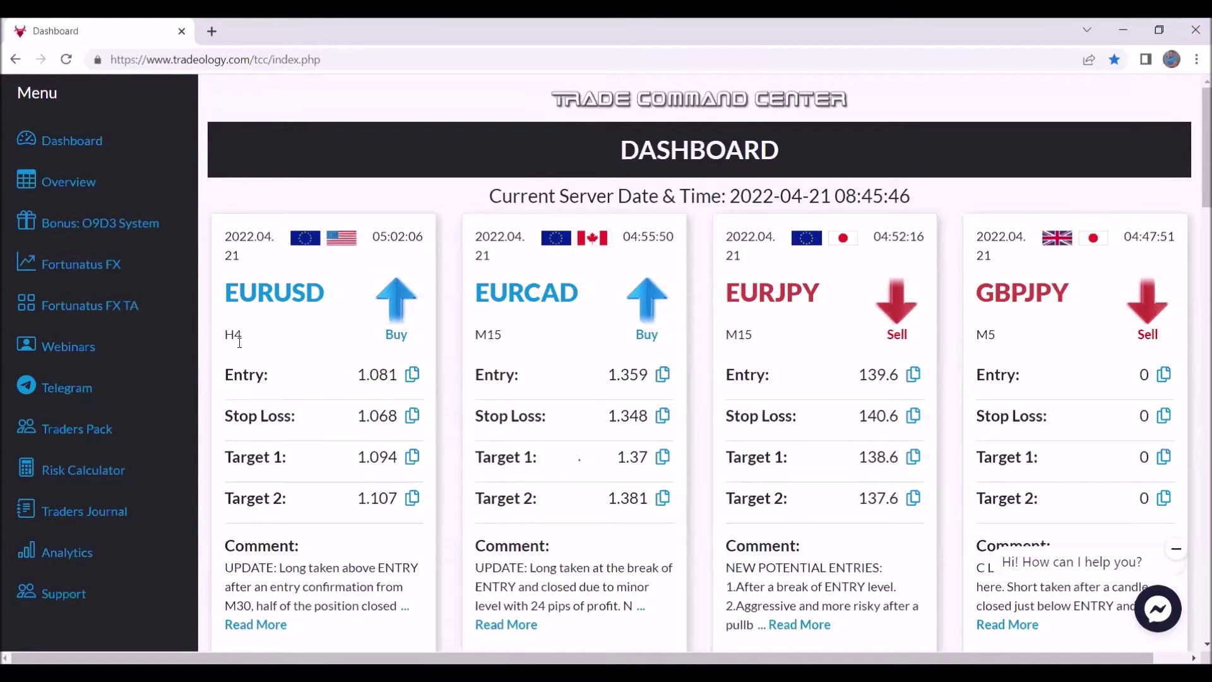
Highlight the EURUSD pair name and the EURCAD M15 timeframe on the dashboard.
left_click_drag(229, 294, 307, 291)
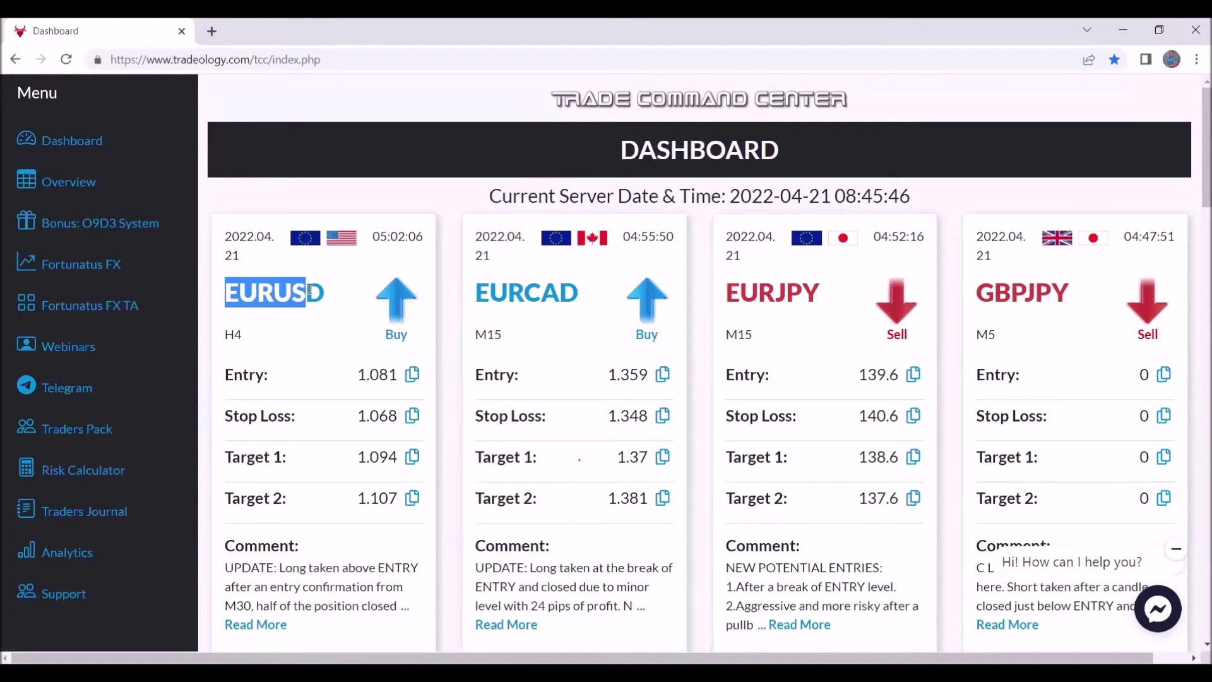
left_click(408, 325)
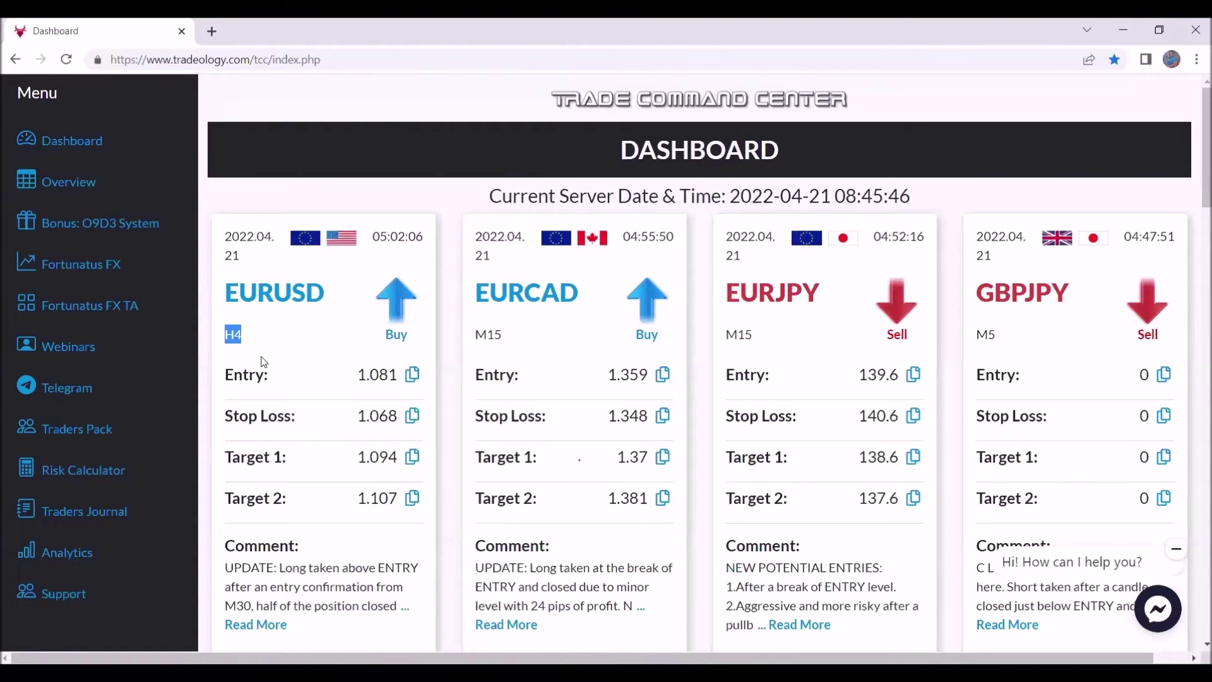
double_click(488, 335)
left_click(825, 341)
Copy the EURUSD entry price 1.081 and expand the full EURUSD comment.
left_click_drag(365, 375, 398, 375)
left_click(362, 376)
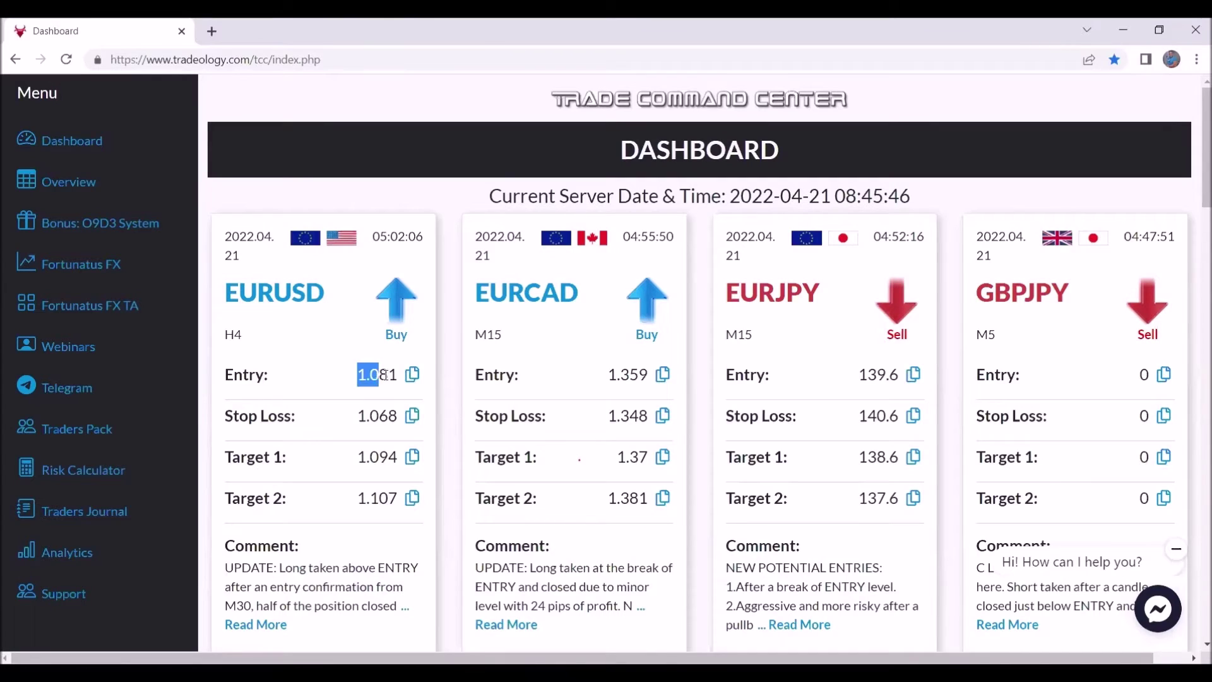
right_click(386, 376)
left_click(412, 375)
scroll(567, 379, "down", 3)
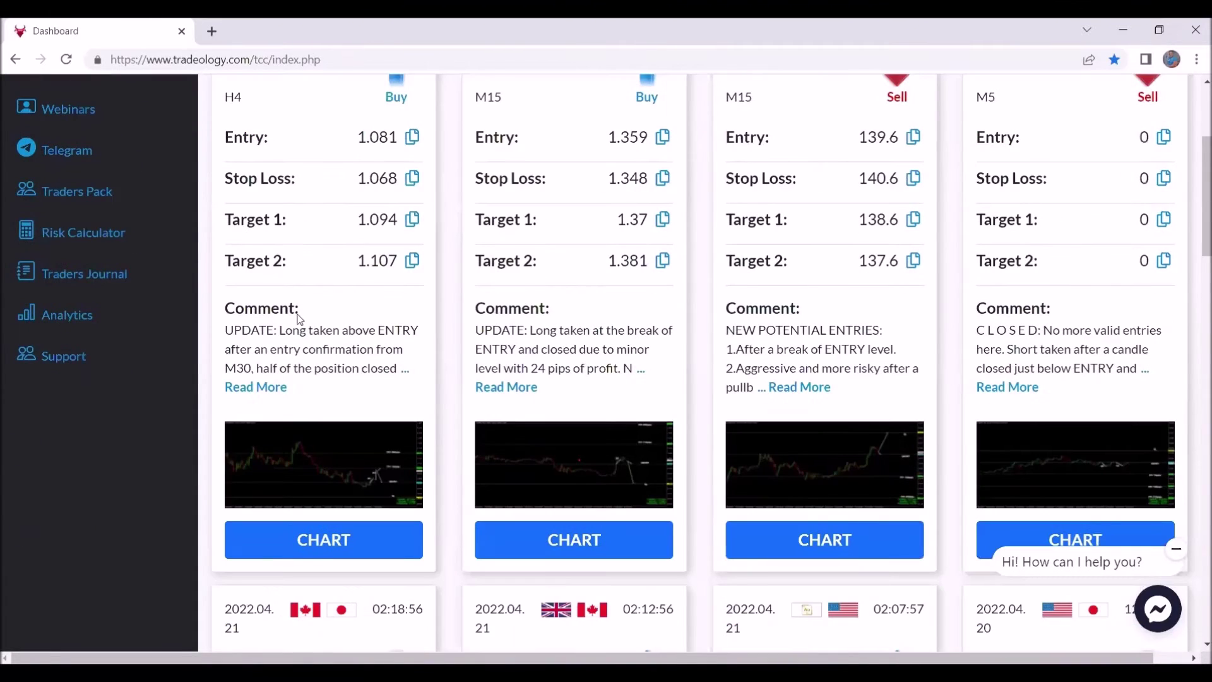
left_click(274, 391)
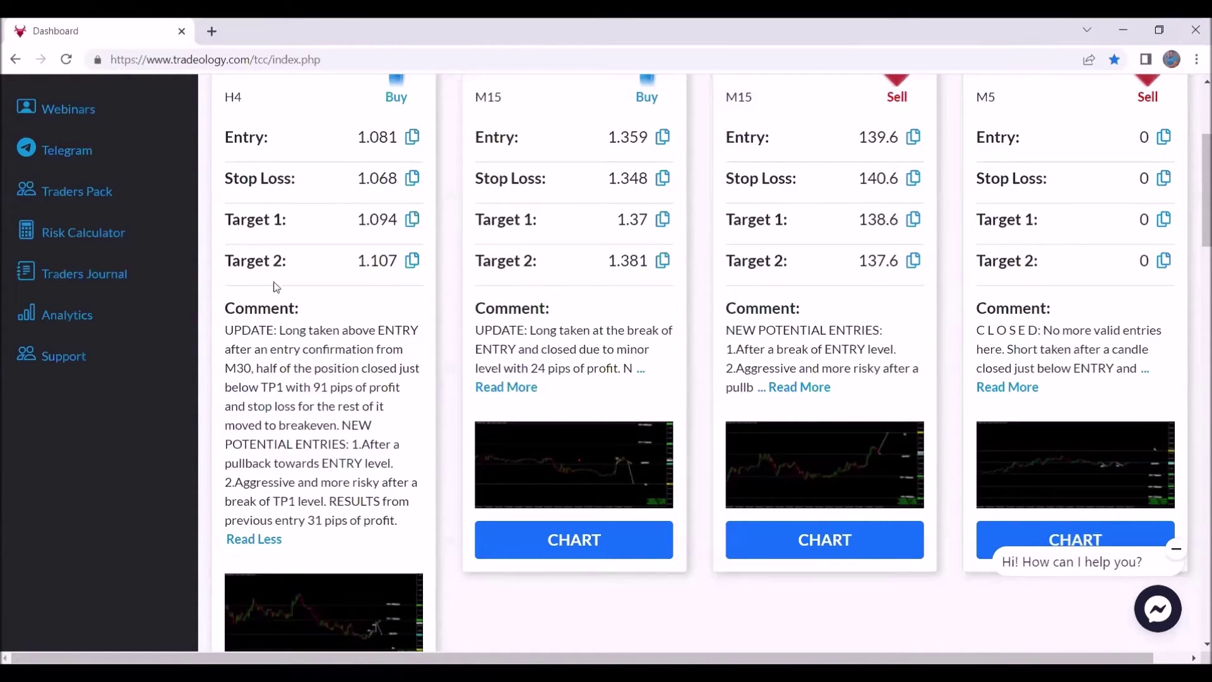
scroll(284, 289, "up", 3)
scroll(294, 281, "down", 3)
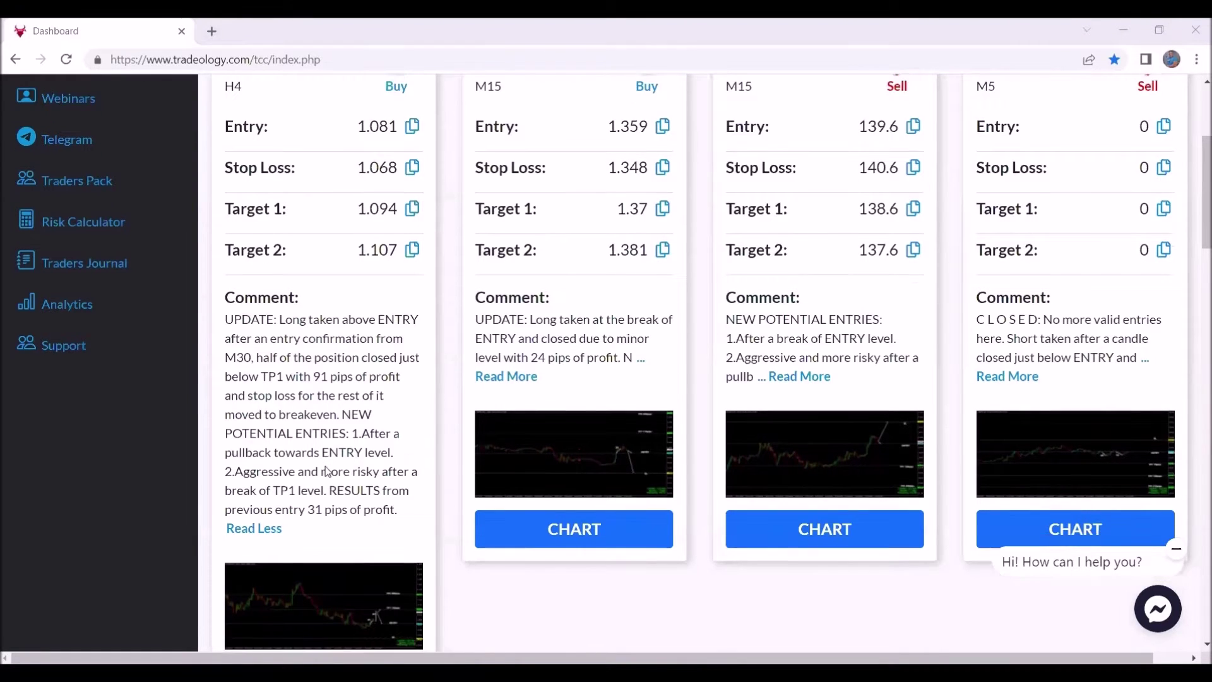
scroll(345, 534, "down", 4)
scroll(346, 474, "down", 4)
left_click(344, 297)
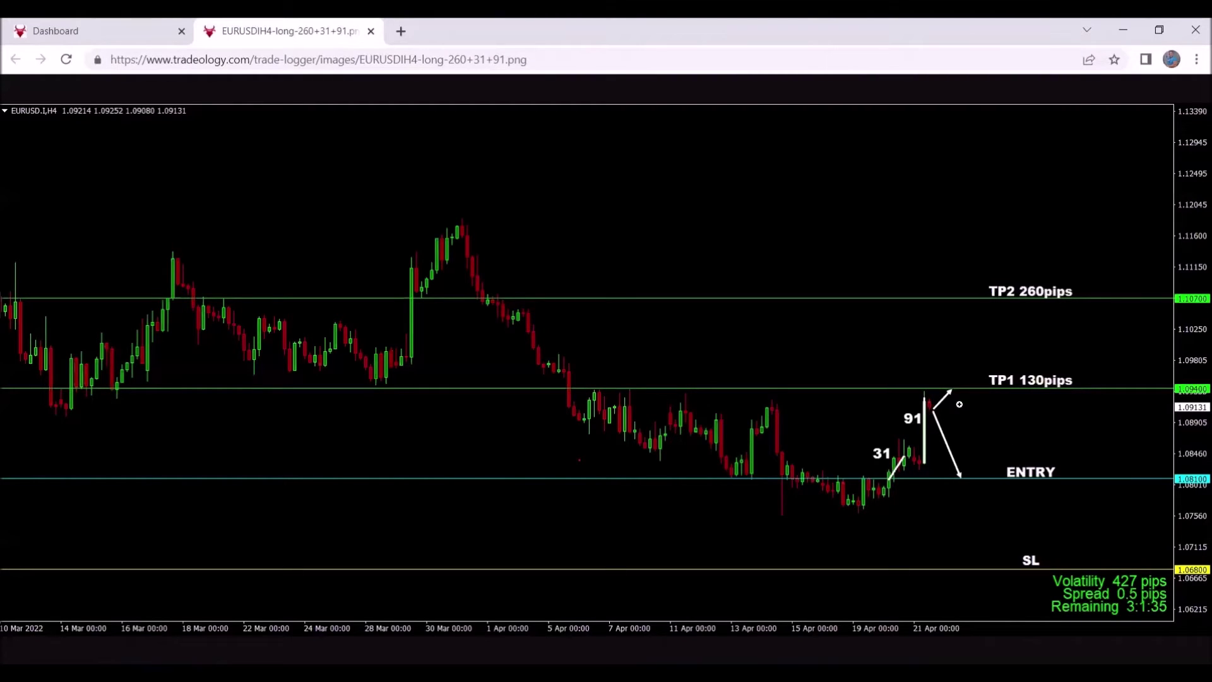
left_click(372, 31)
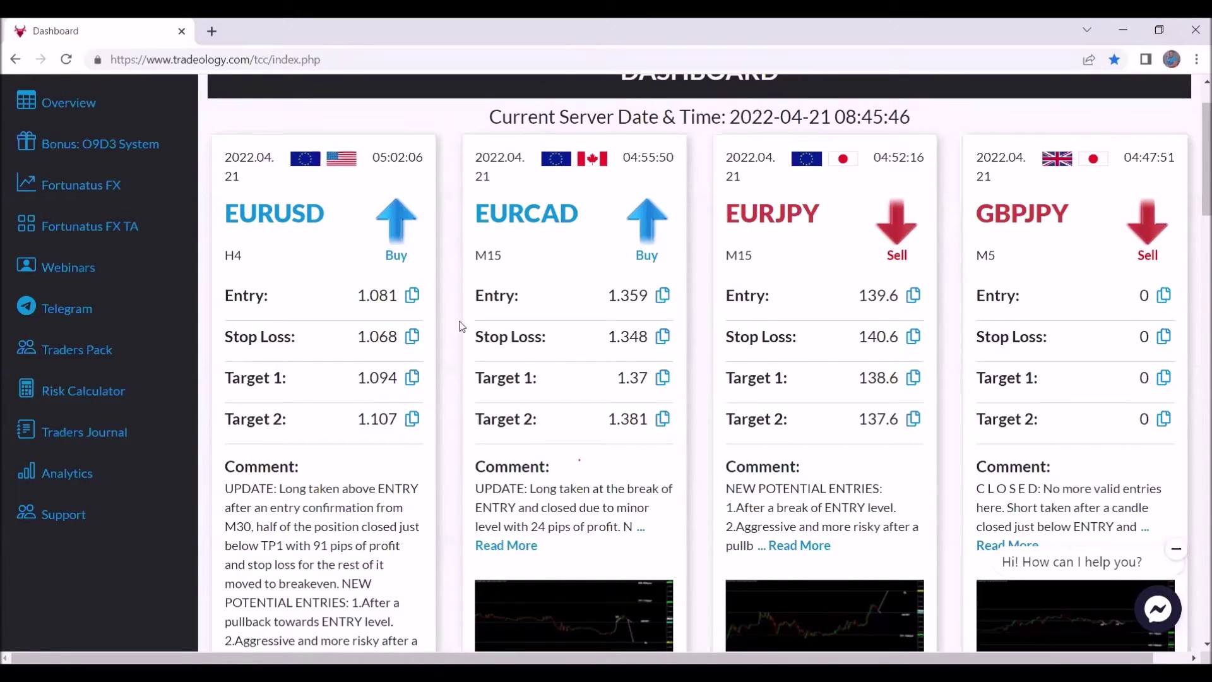
Open a new EURUSD.I chart in MetaTrader 4 on H4 with Chart Shift enabled.
key("alt+Tab")
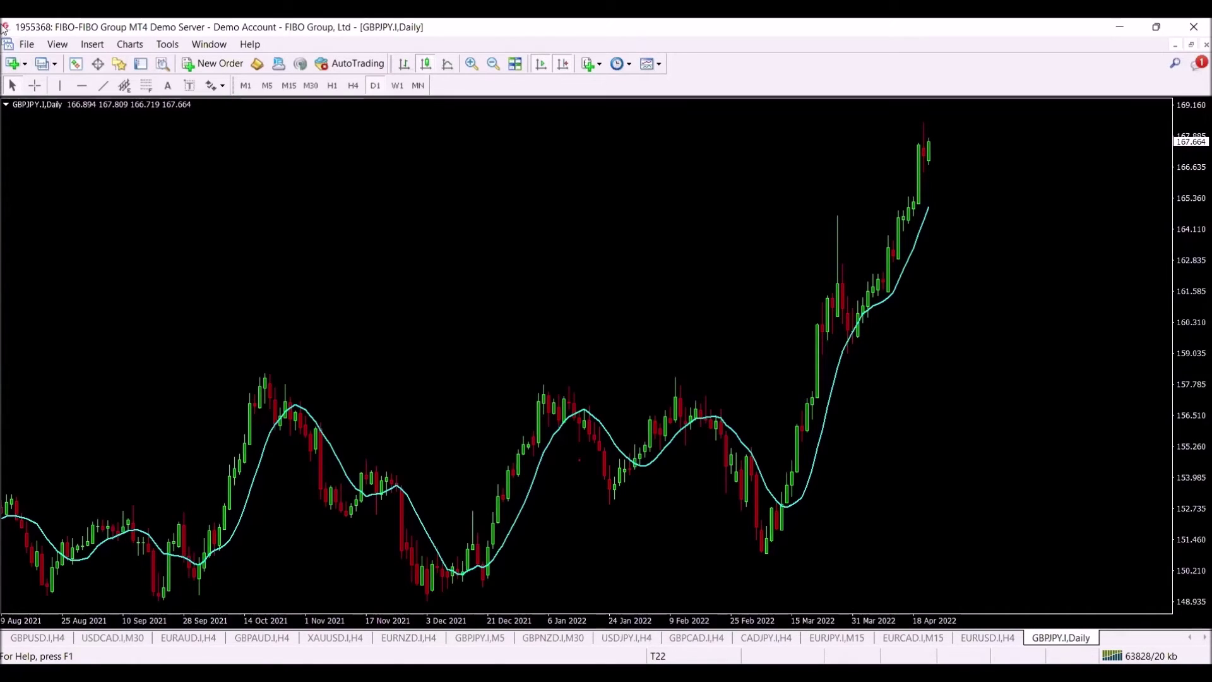
left_click(18, 64)
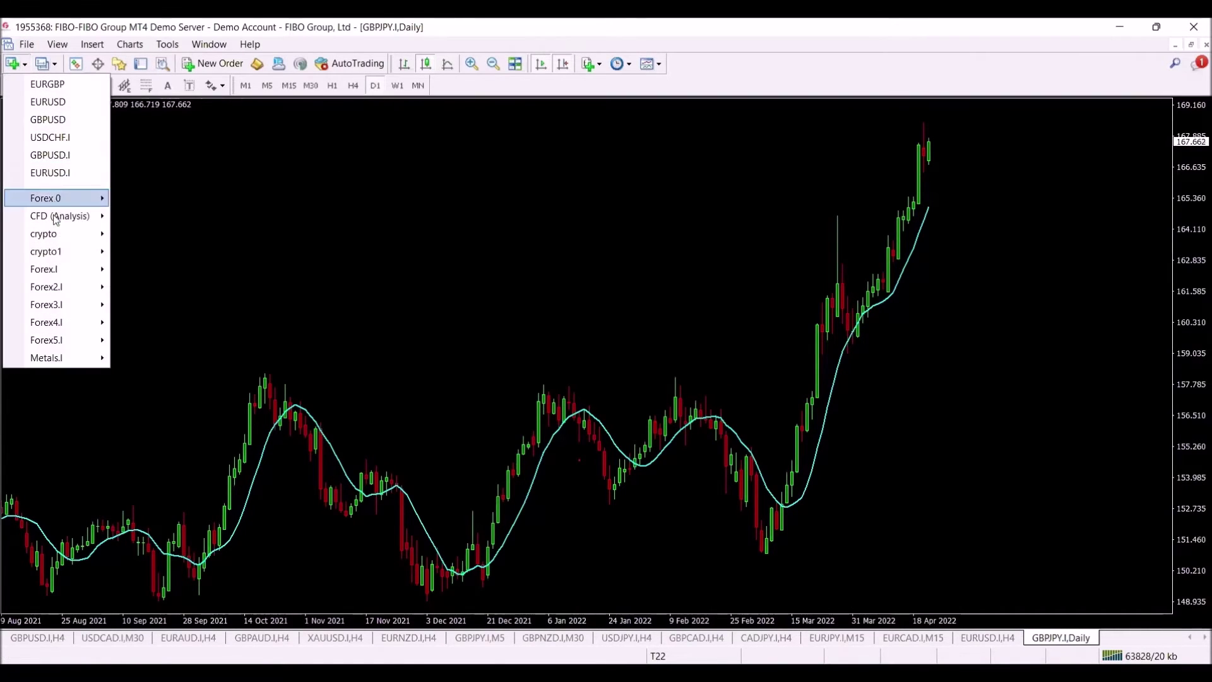
mouse_move(45, 269)
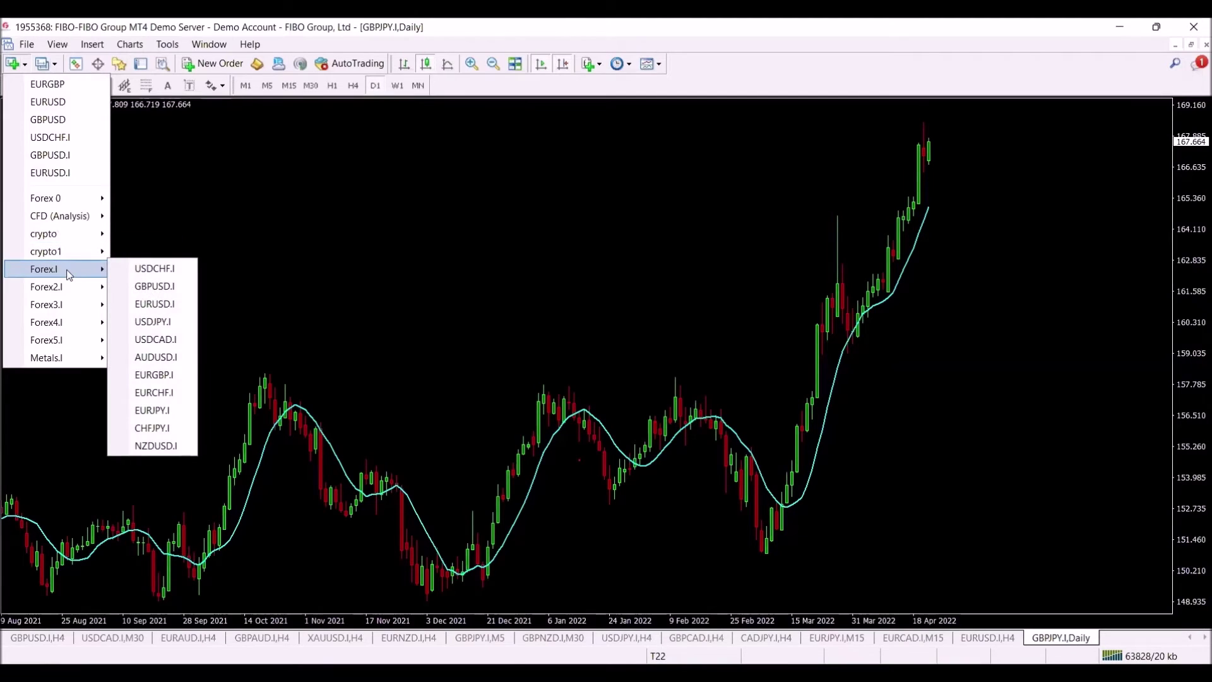
left_click(155, 306)
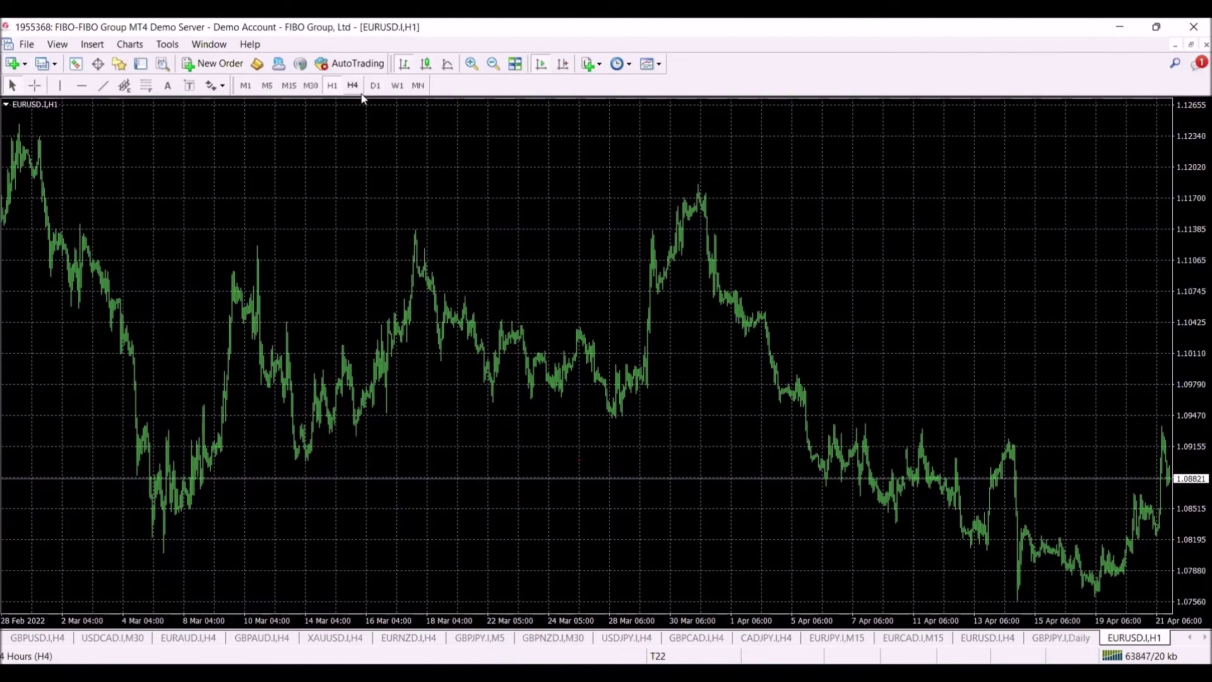
left_click(352, 84)
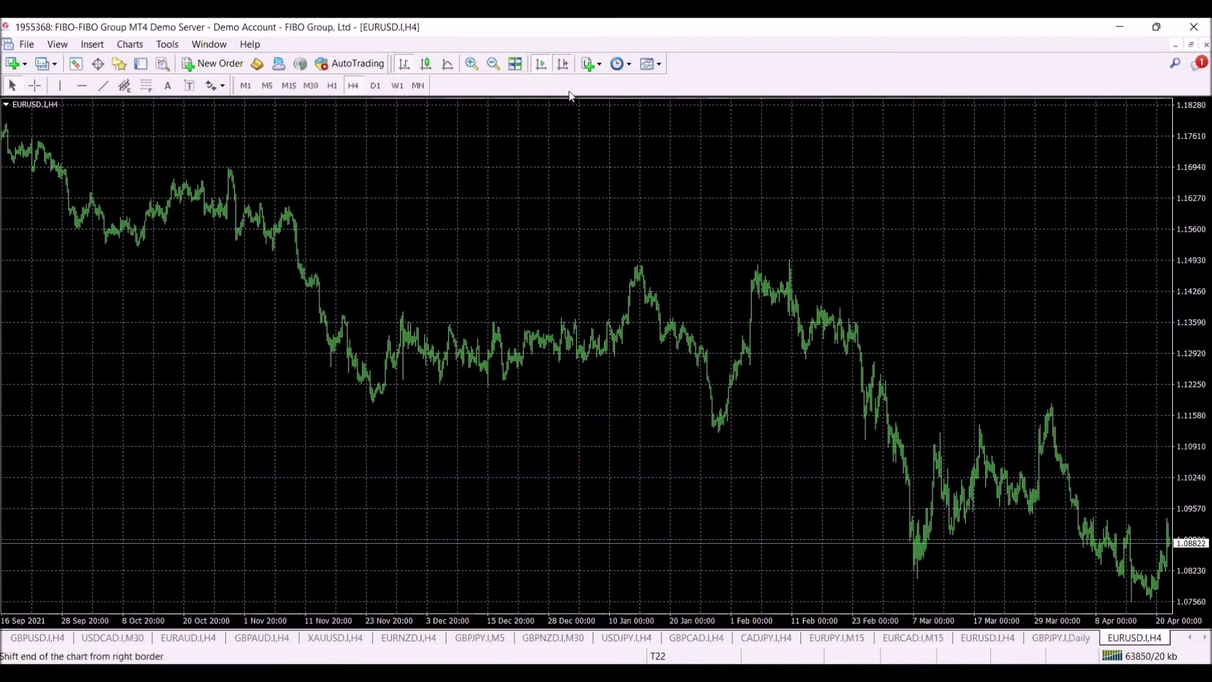
left_click(564, 64)
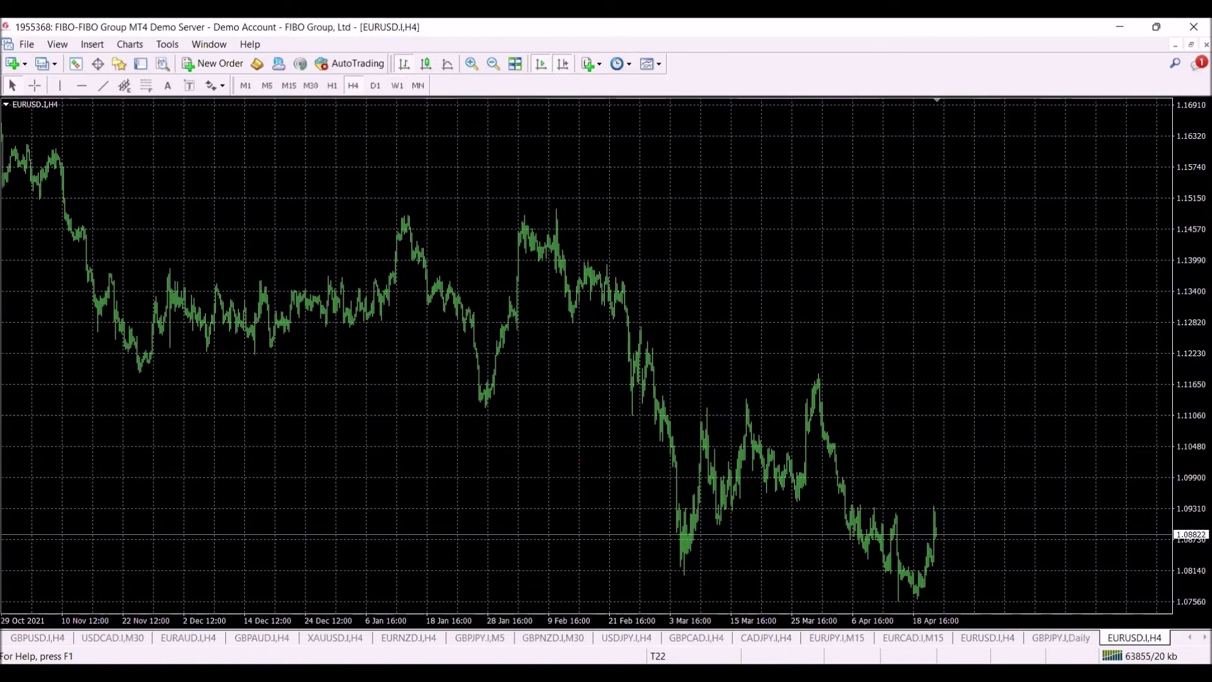
Copy the EURUSD entry price from the dashboard and return to MetaTrader 4.
key("alt+Tab")
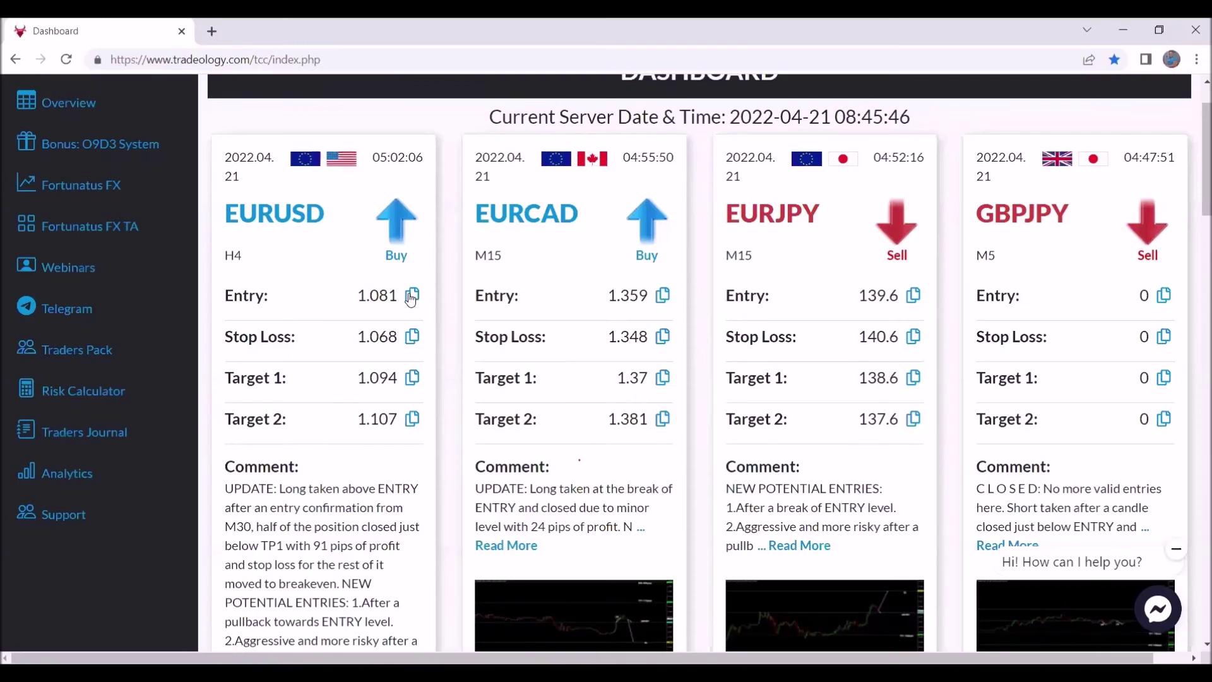
left_click(412, 297)
key("alt+Tab")
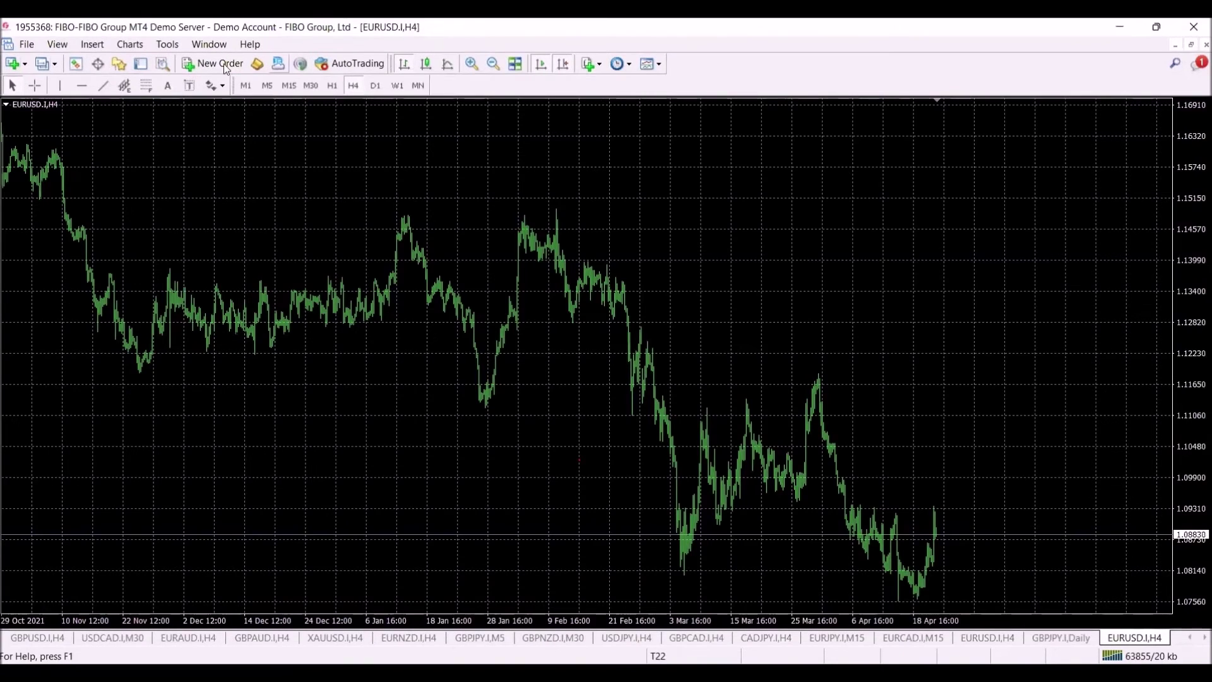
Start a pending EURUSD order and paste the entry price 1.08100.
key("F9")
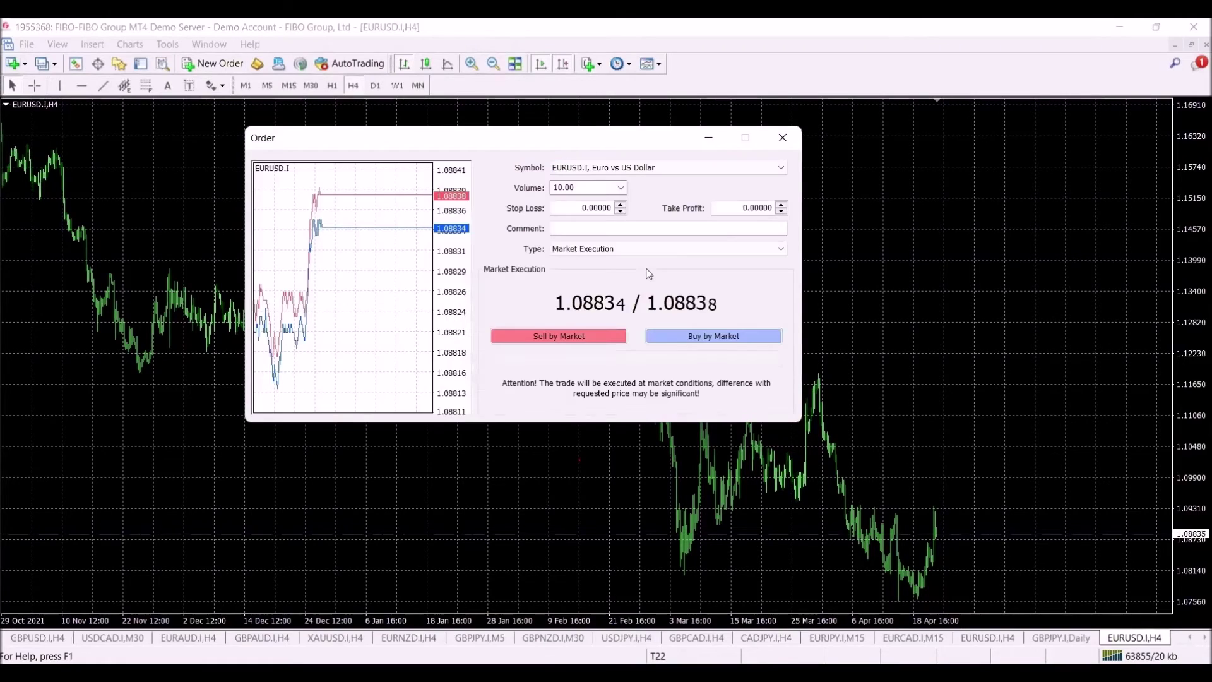
left_click(745, 248)
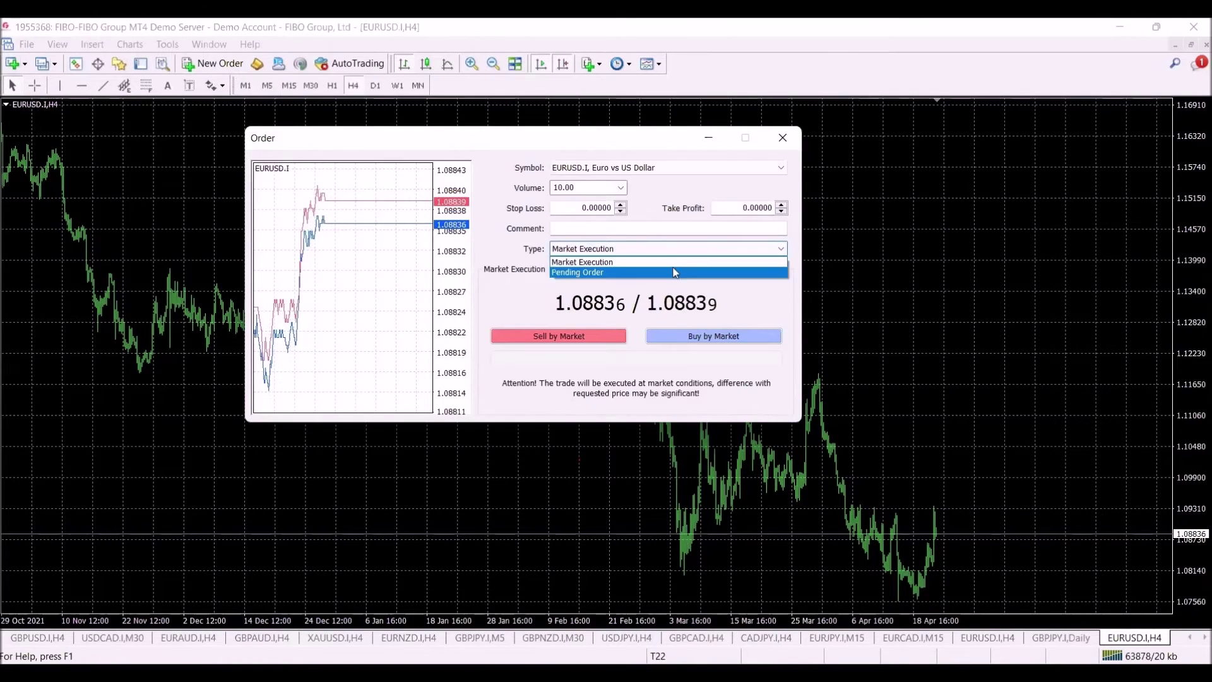
left_click(674, 274)
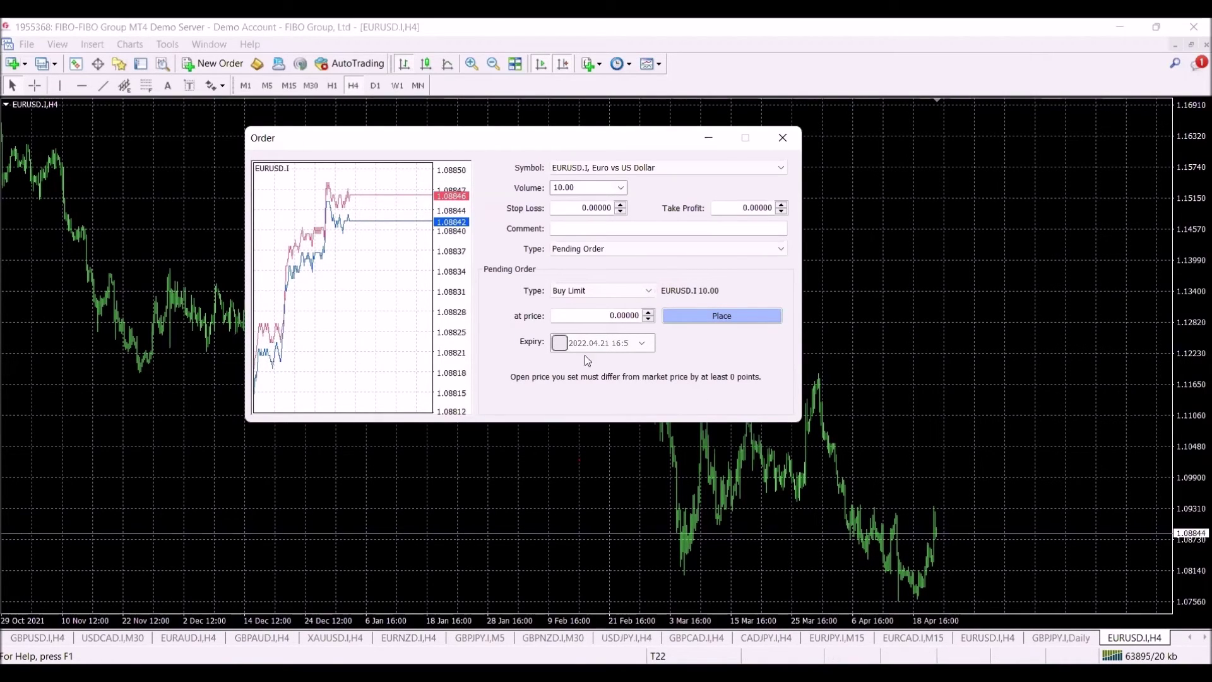
double_click(613, 314)
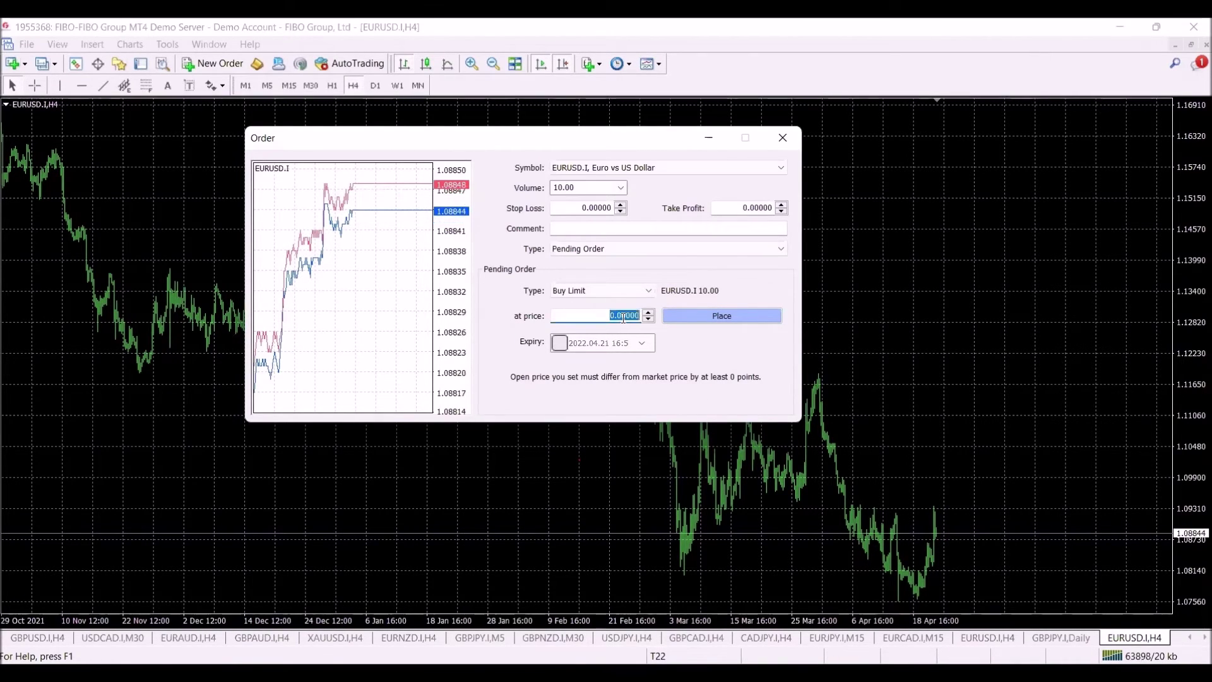
right_click(630, 315)
left_click(666, 361)
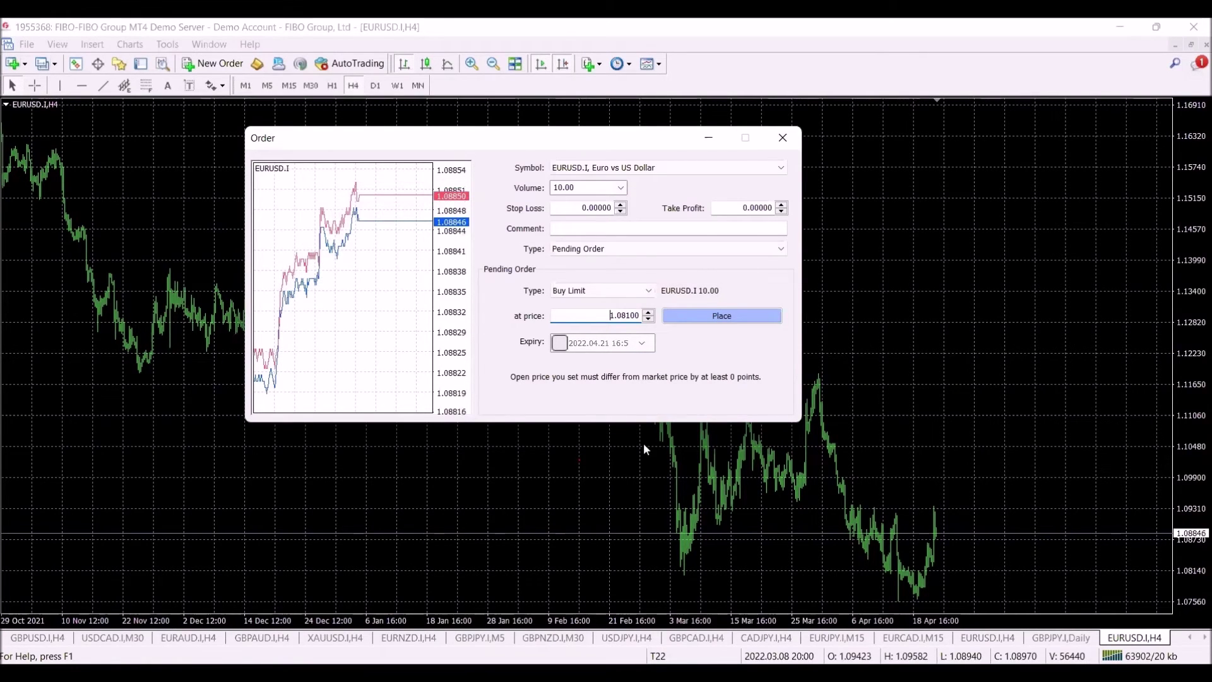
Copy the dashboard stop loss and paste 1.06800 as the order's stop loss.
key("alt+Tab")
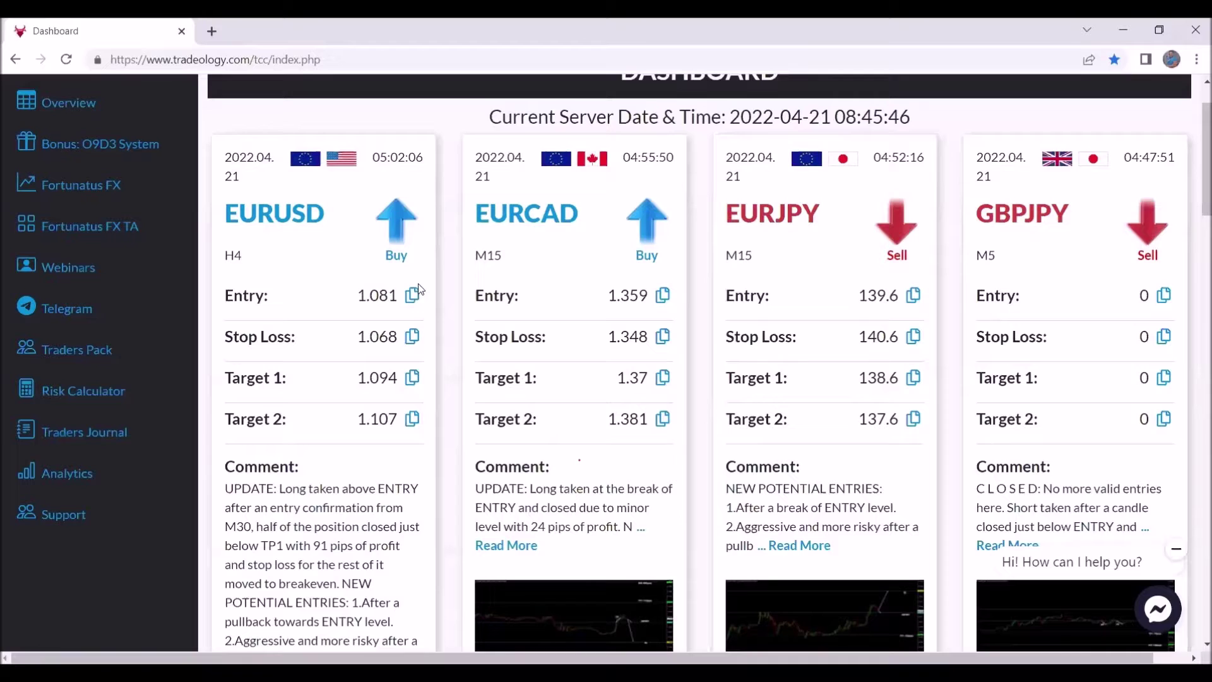
left_click(411, 337)
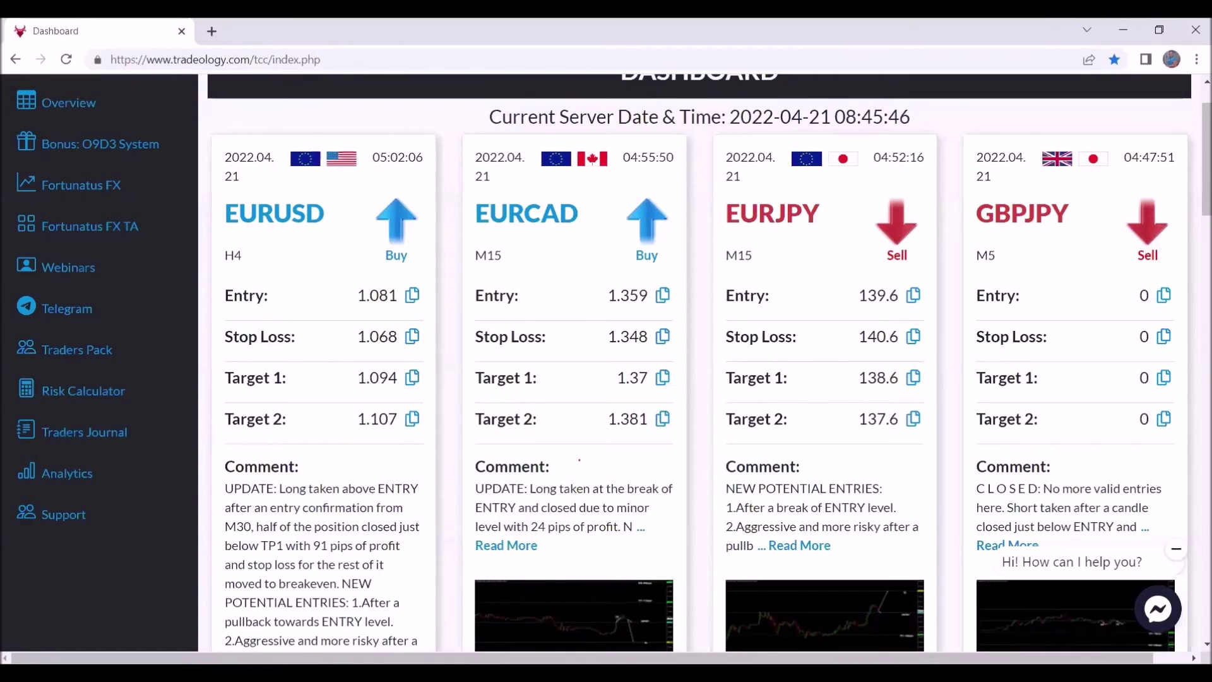
key("alt+Tab")
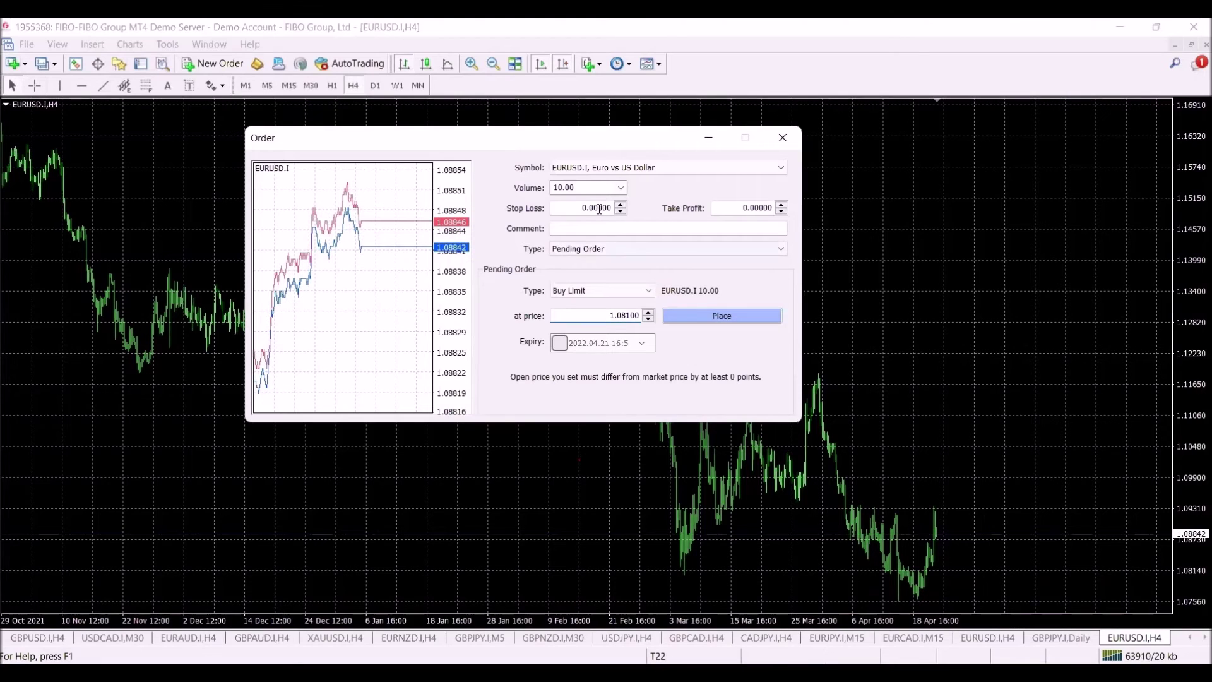
double_click(597, 208)
right_click(596, 207)
left_click(637, 254)
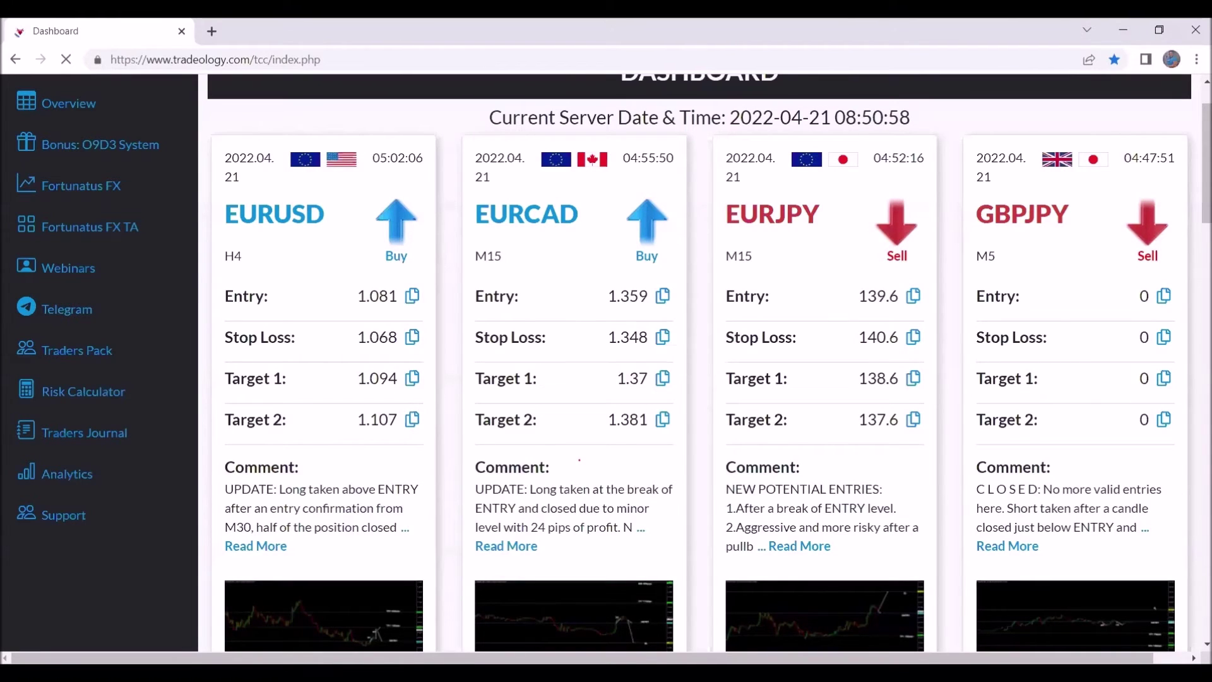
Paste take profit 1.10700 and place the buy limit order.
key("alt+Tab")
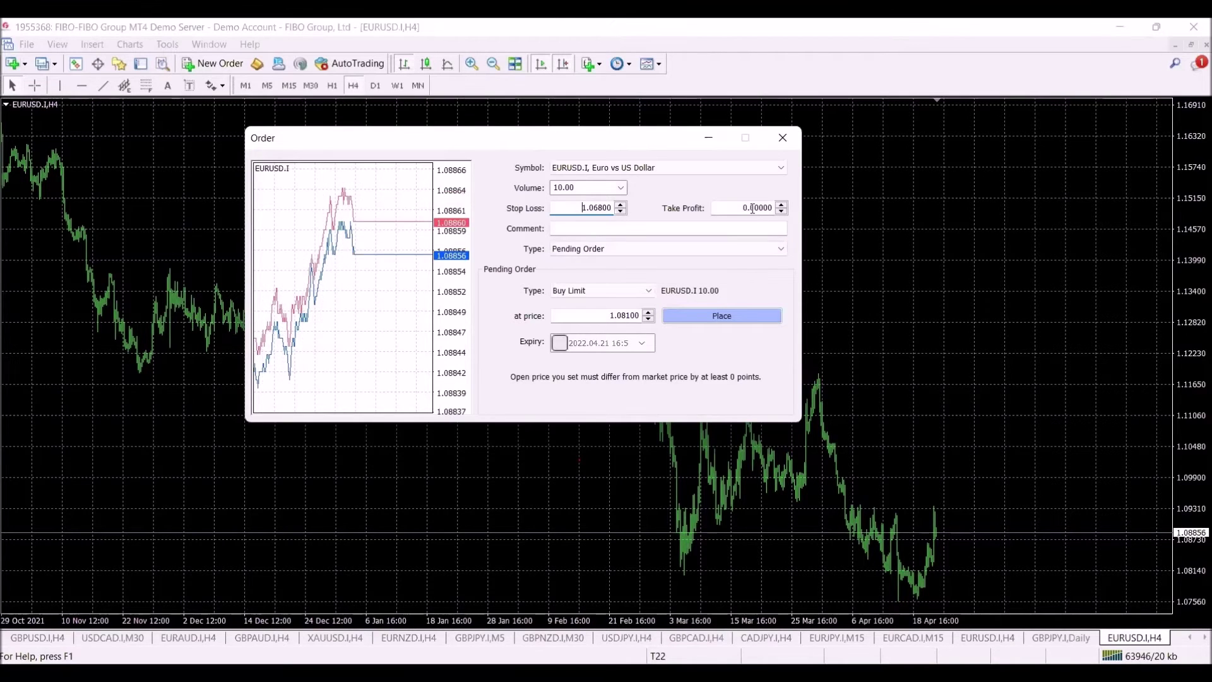
double_click(753, 208)
right_click(758, 210)
left_click(793, 254)
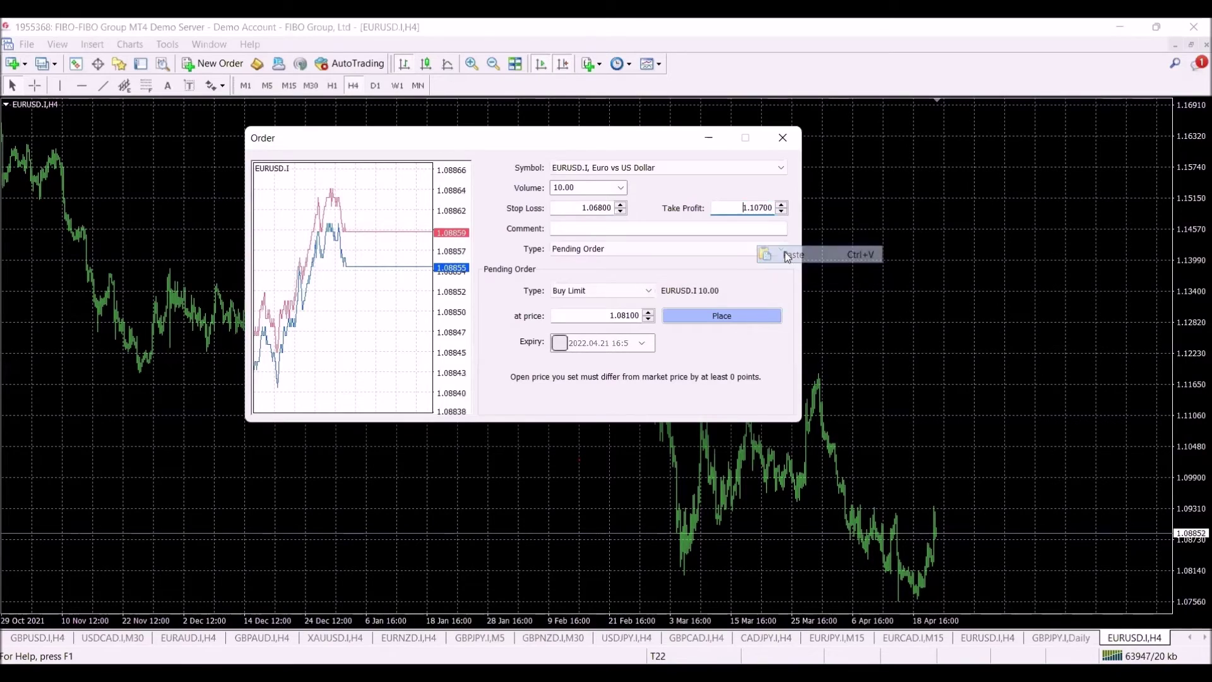
left_click(734, 318)
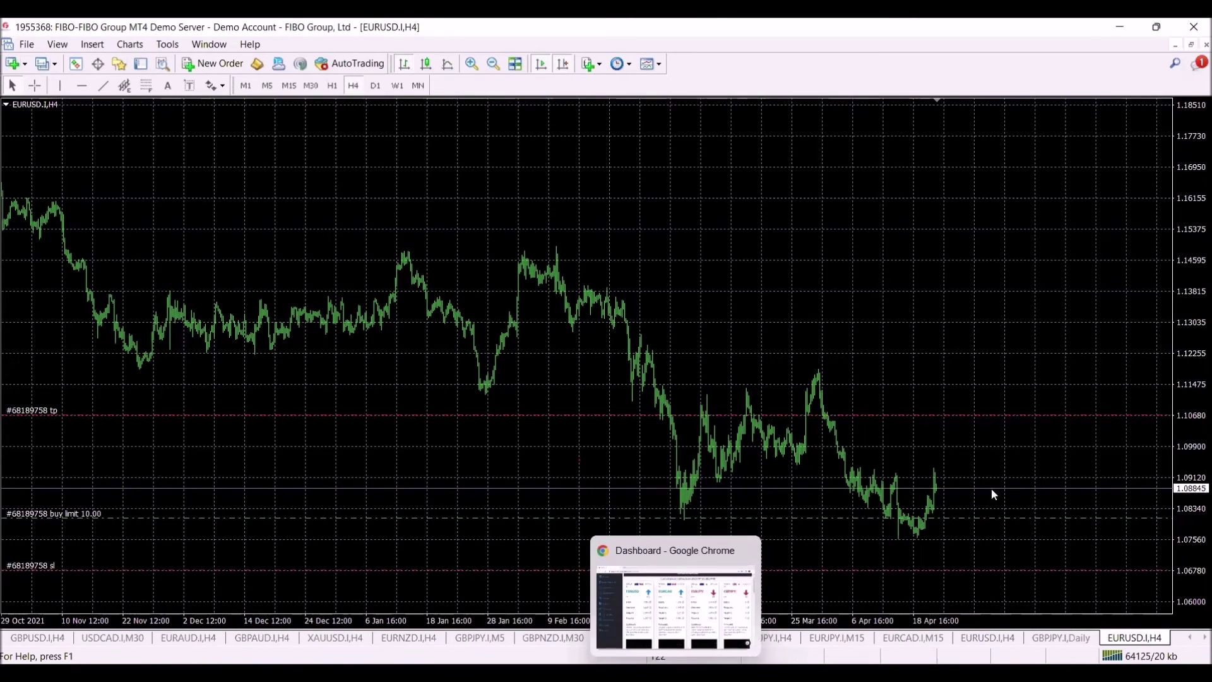
Check the pending buy limit order line's actions and rescale the chart's price range.
right_click(1008, 525)
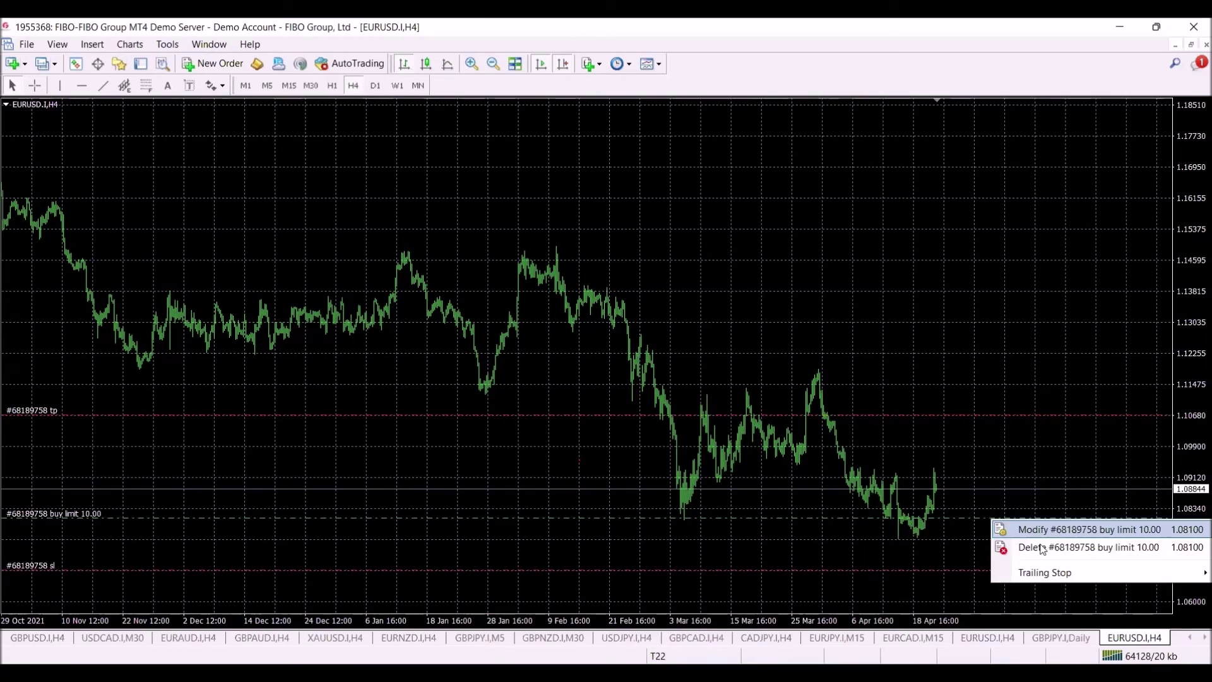
left_click(960, 281)
left_click_drag(957, 282, 891, 325)
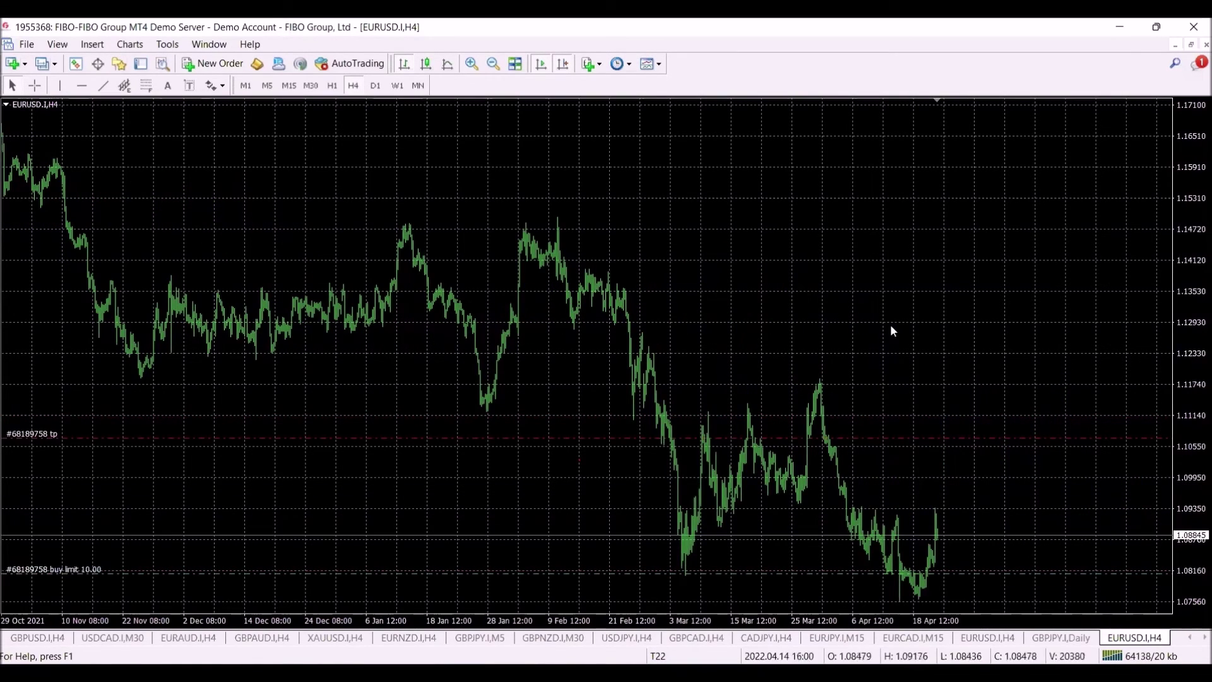
right_click(878, 198)
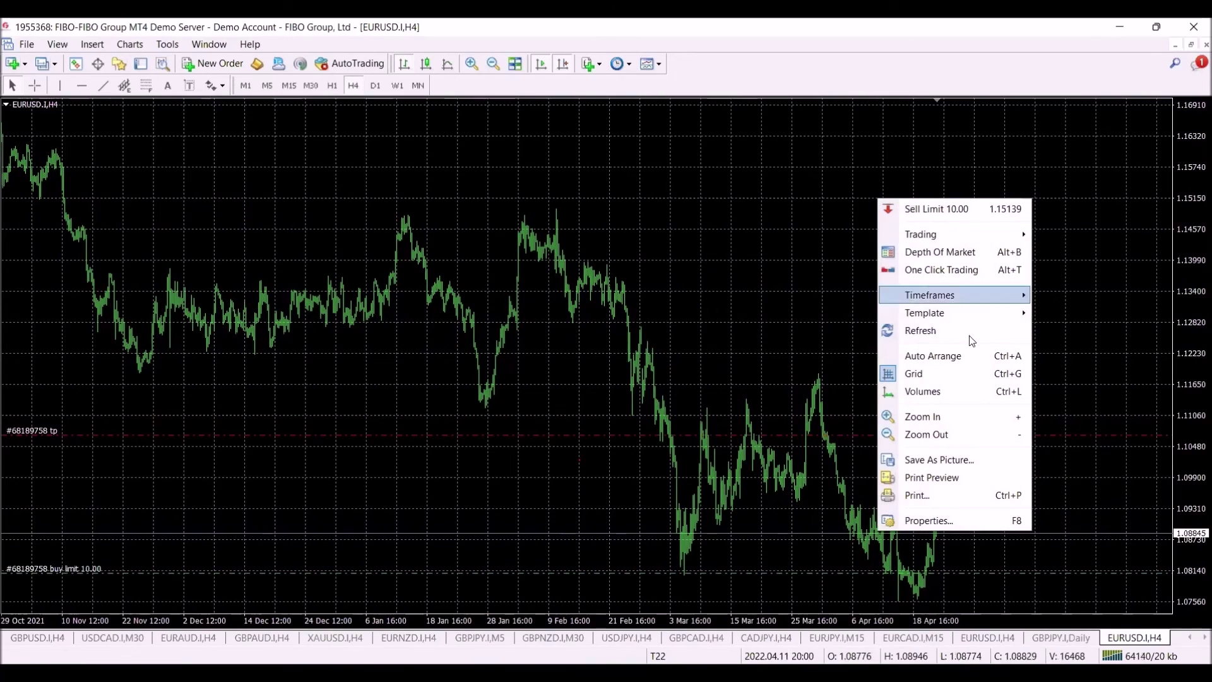
mouse_move(952, 313)
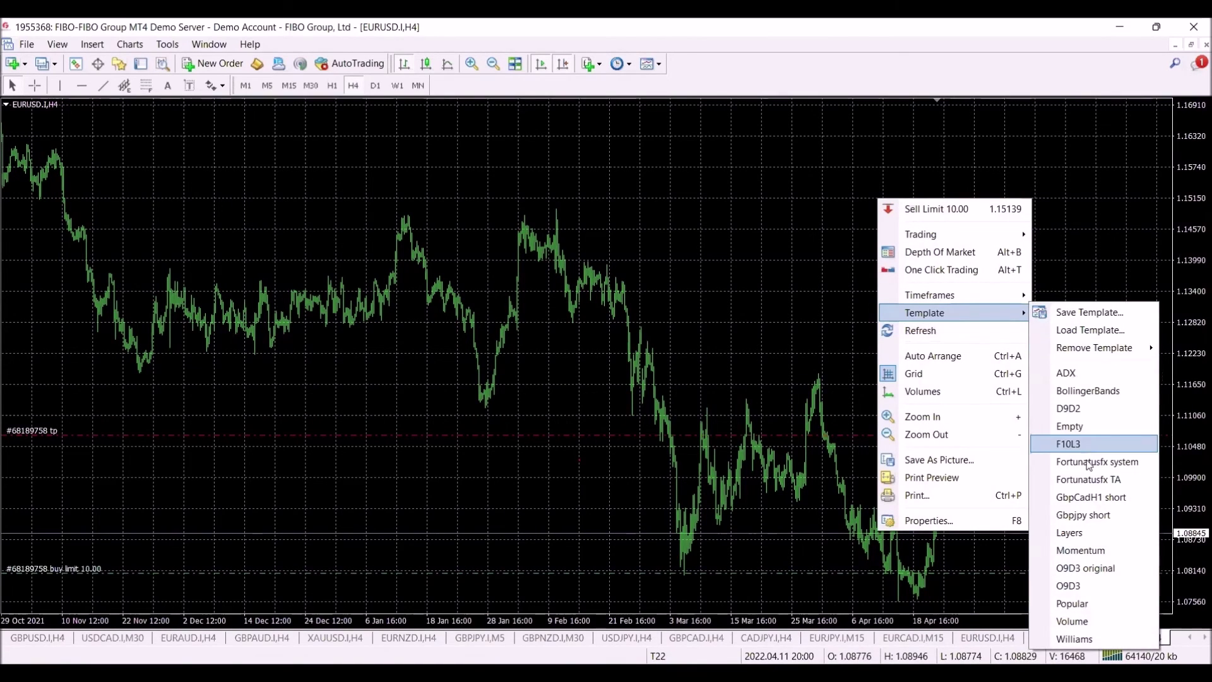
Apply an indicator template to the EURUSD chart and zoom in twice.
left_click(1088, 454)
key("plus")
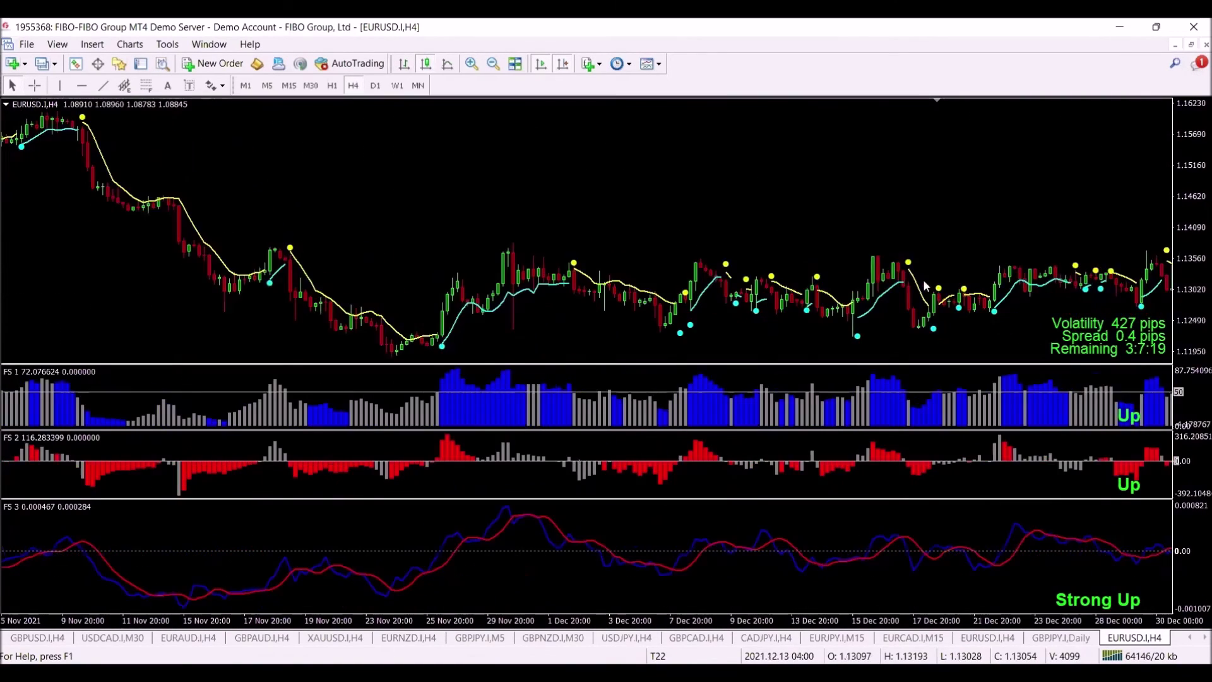
key("plus")
scroll(647, 190, "down", 1)
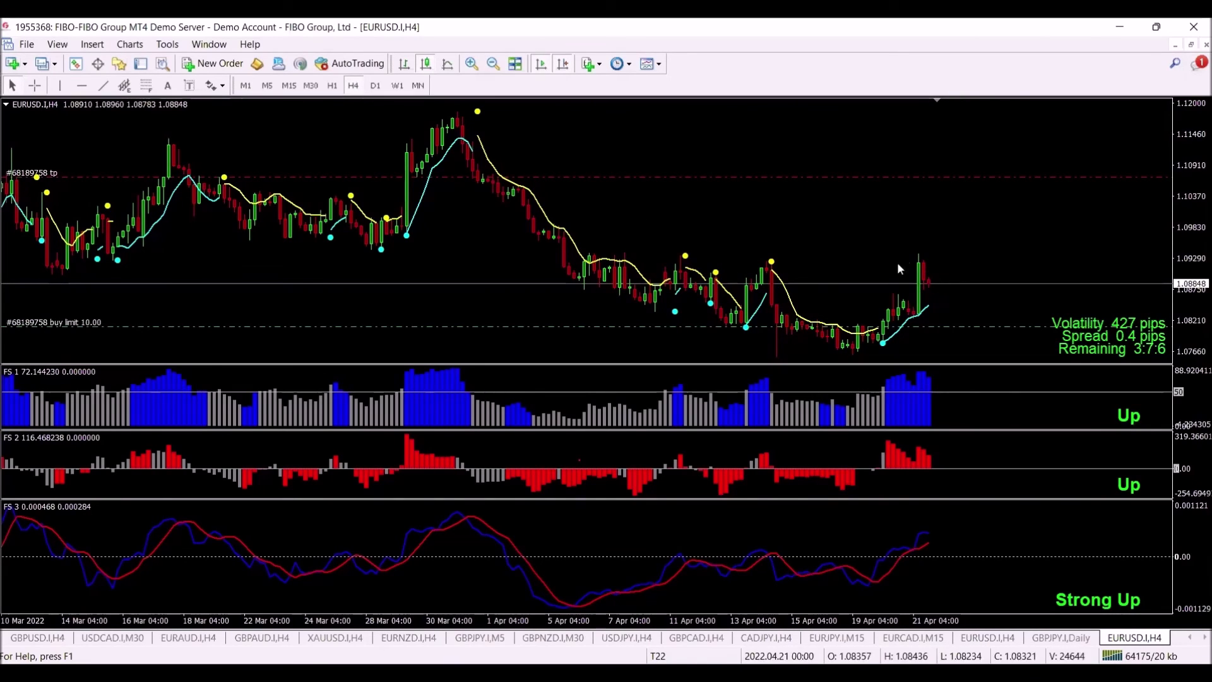
Apply the Empty template, delete the buy limit order, and minimise MetaTrader 4.
right_click(975, 232)
mouse_move(1022, 379)
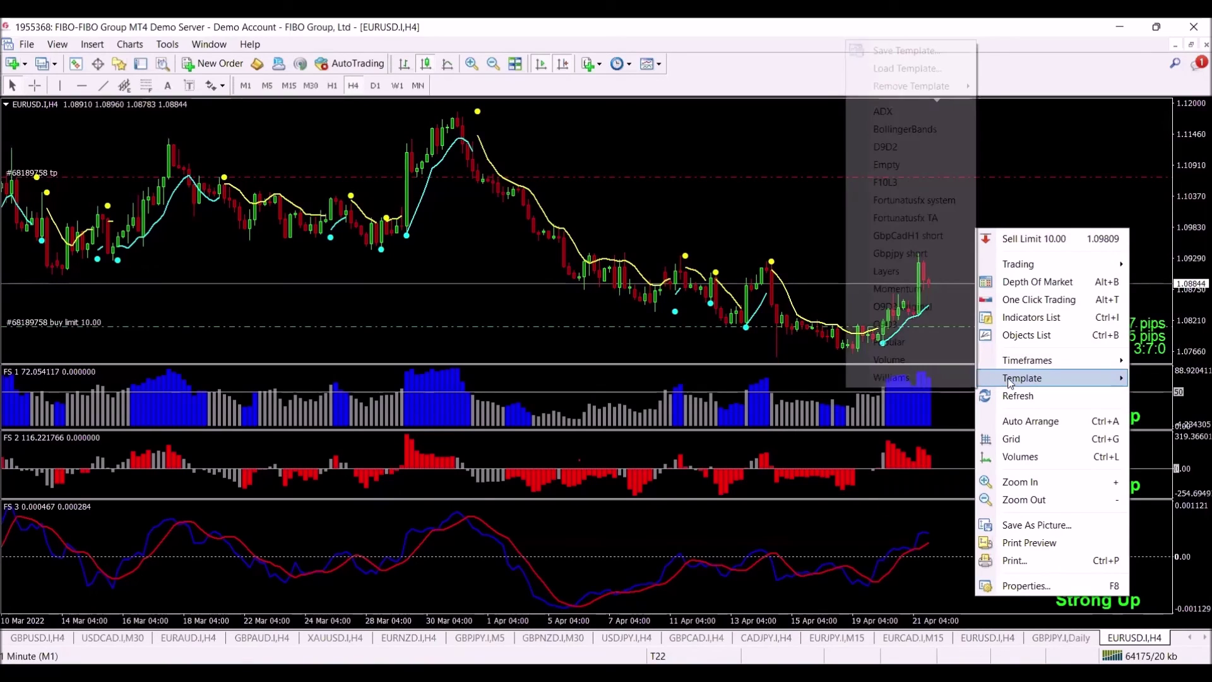
left_click(886, 165)
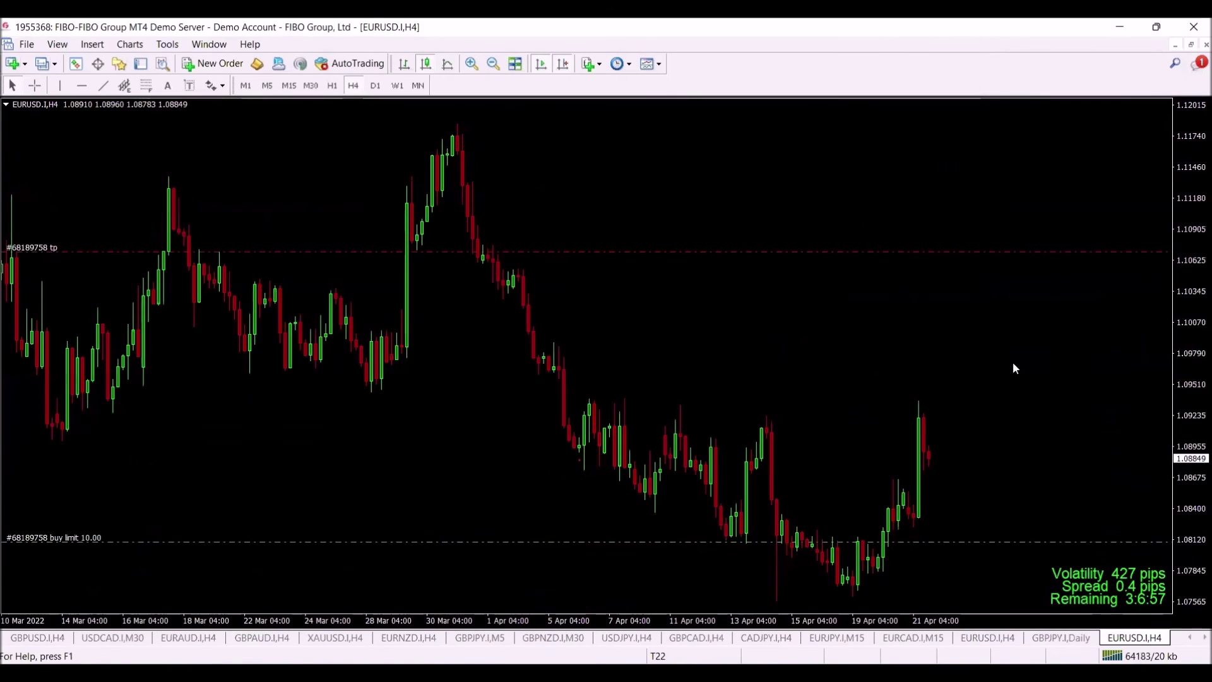
right_click(959, 542)
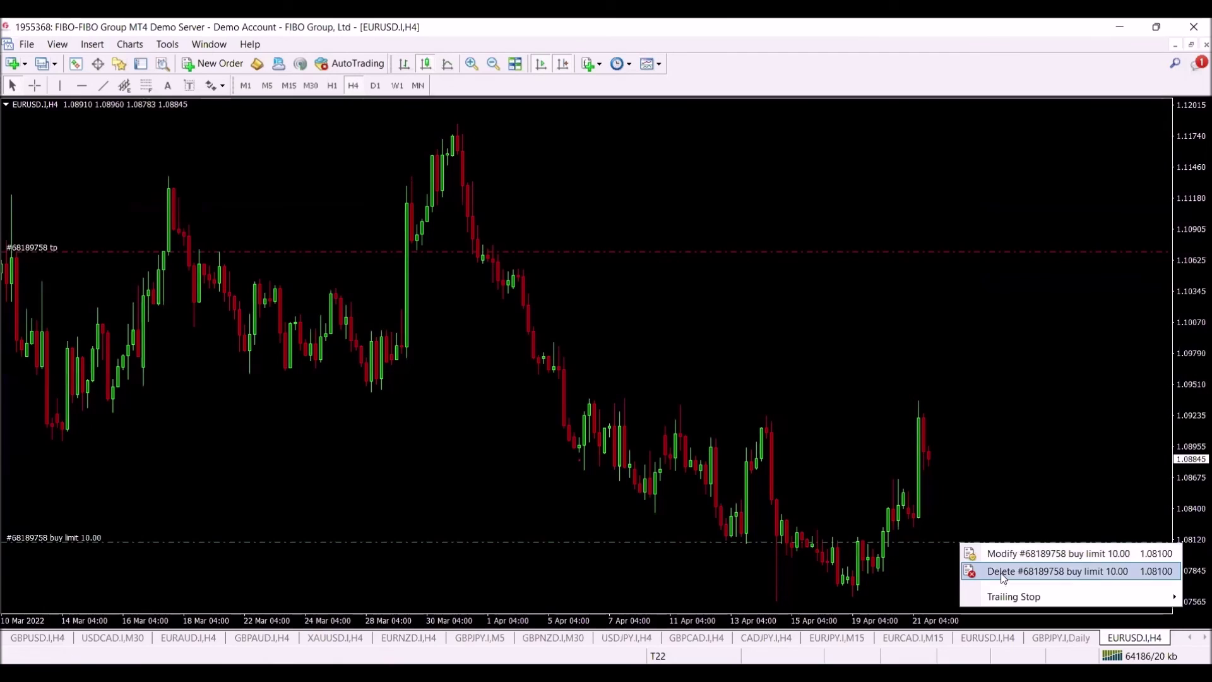
left_click(1118, 31)
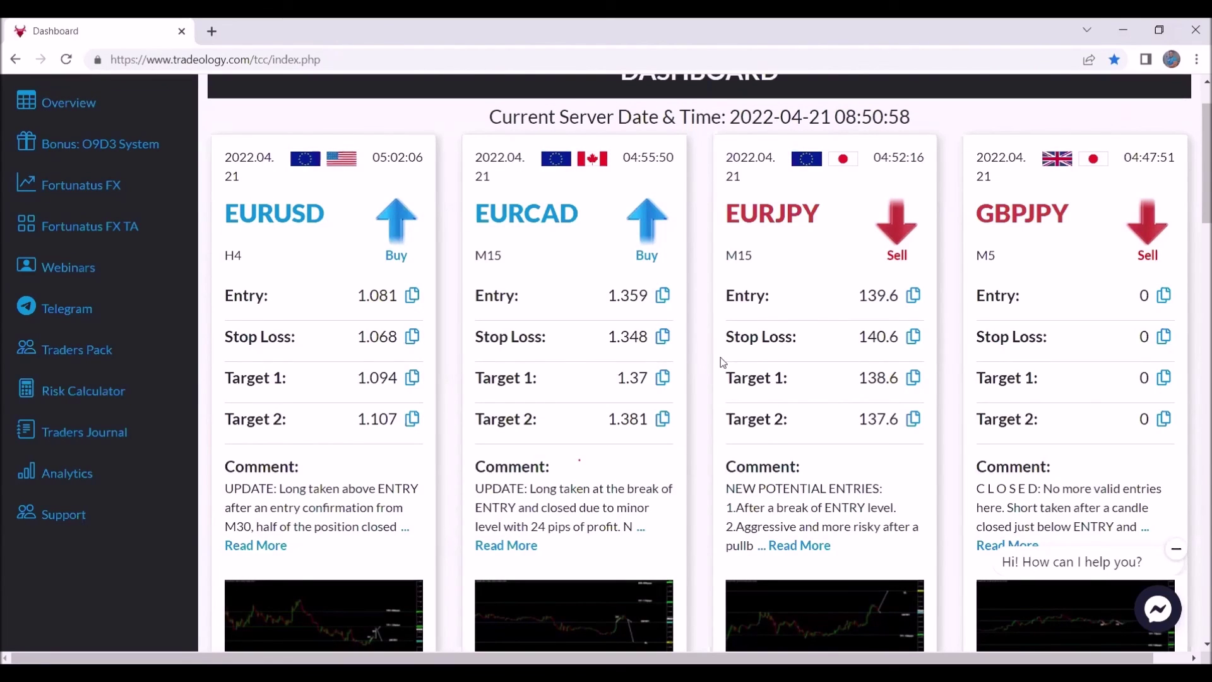
scroll(685, 343, "down", 2)
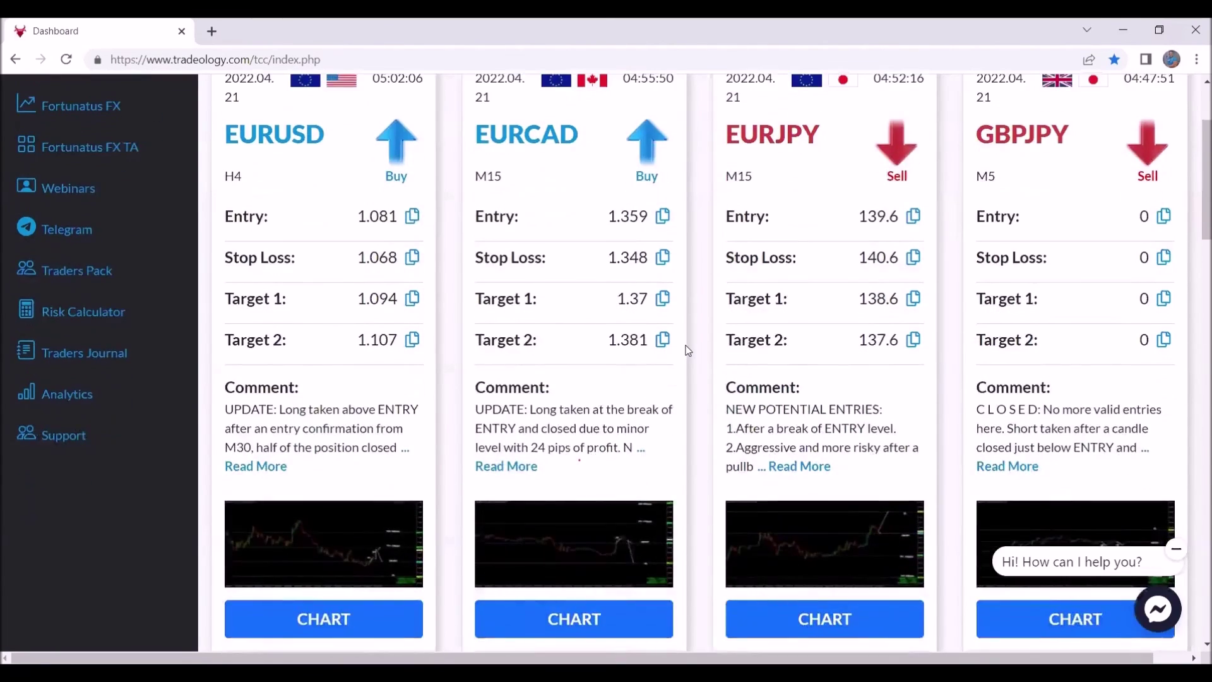
scroll(685, 344, "down", 3)
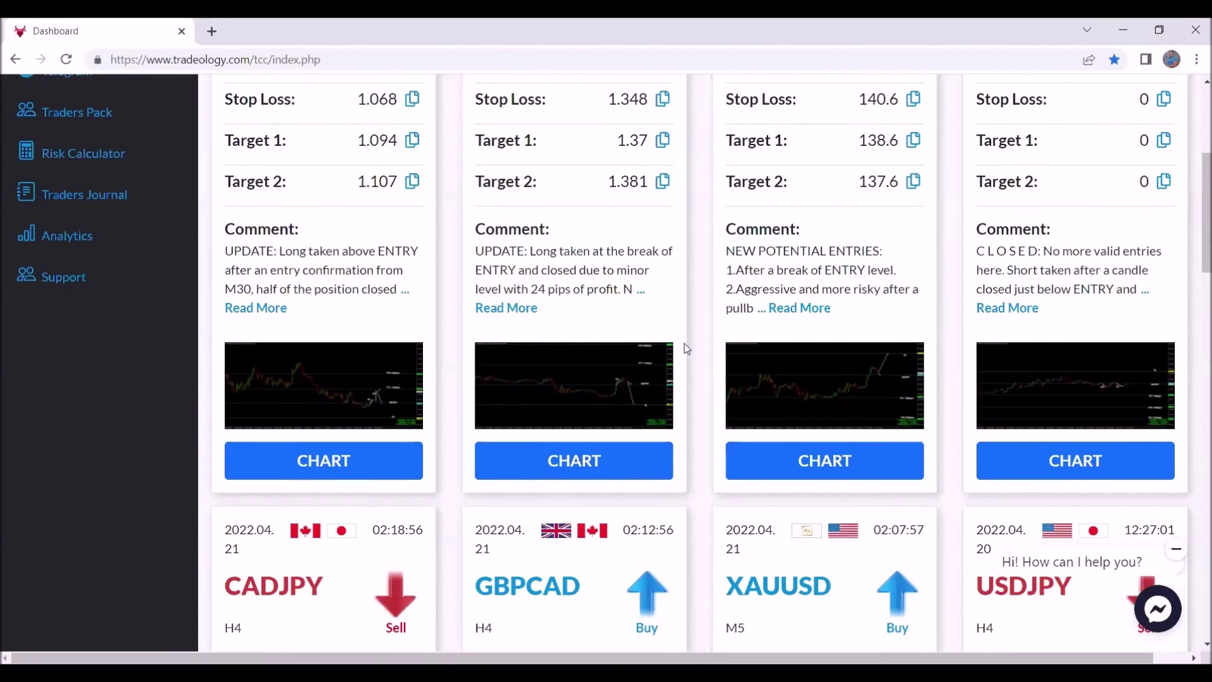